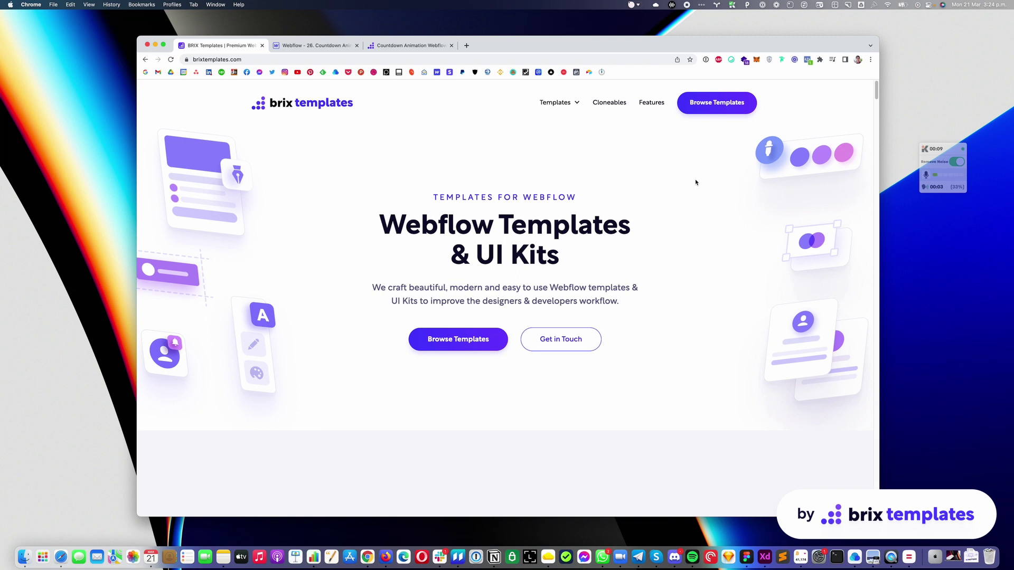
Switch to the Countdown Animation demo page and view its days, hours, minutes and seconds countdown.
left_click(422, 46)
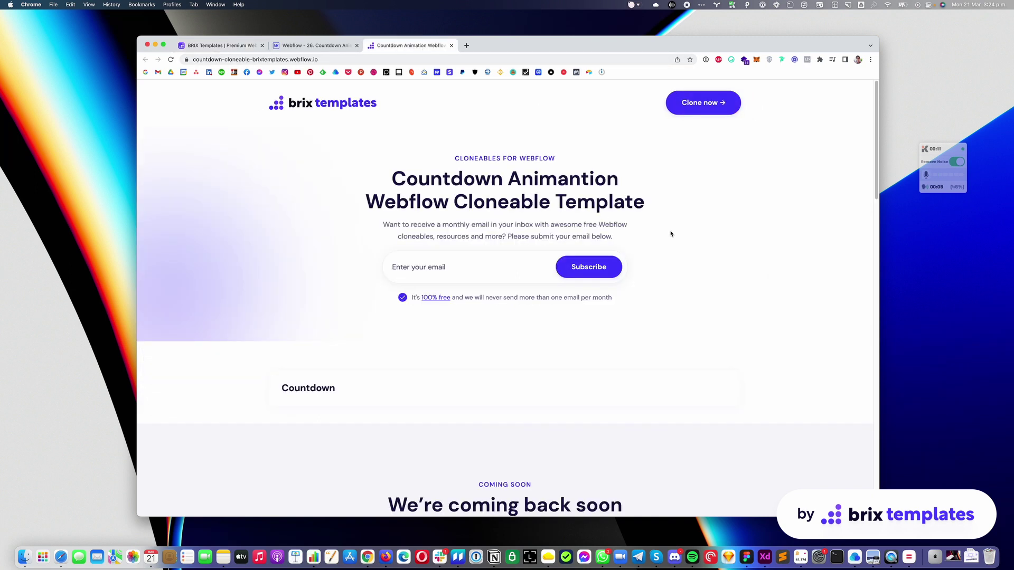
scroll(670, 234, "down", 5)
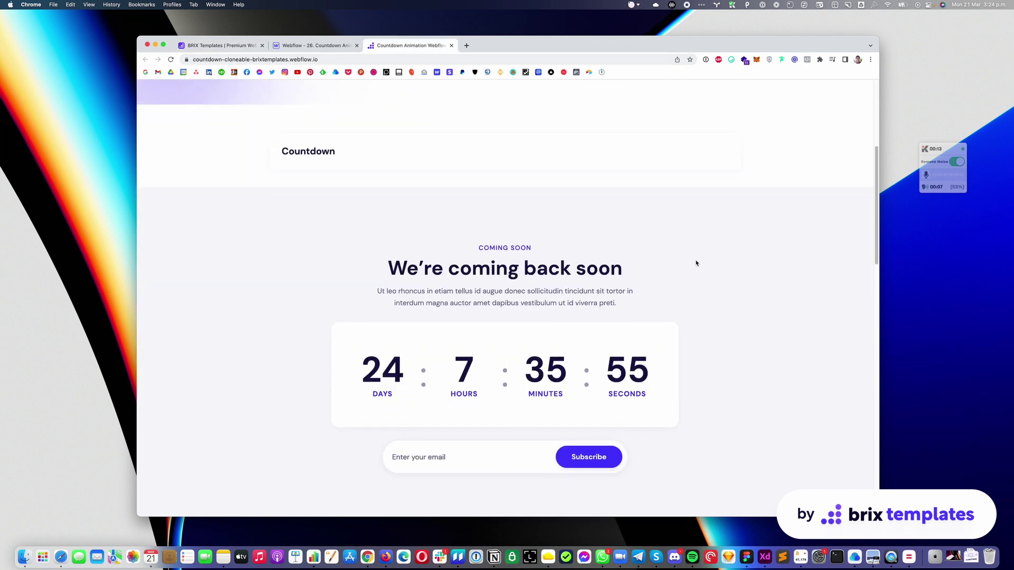
left_click_drag(655, 369, 370, 362)
Reload the demo page to replay the animations, viewing the Our numbers count-up section.
key("super+r")
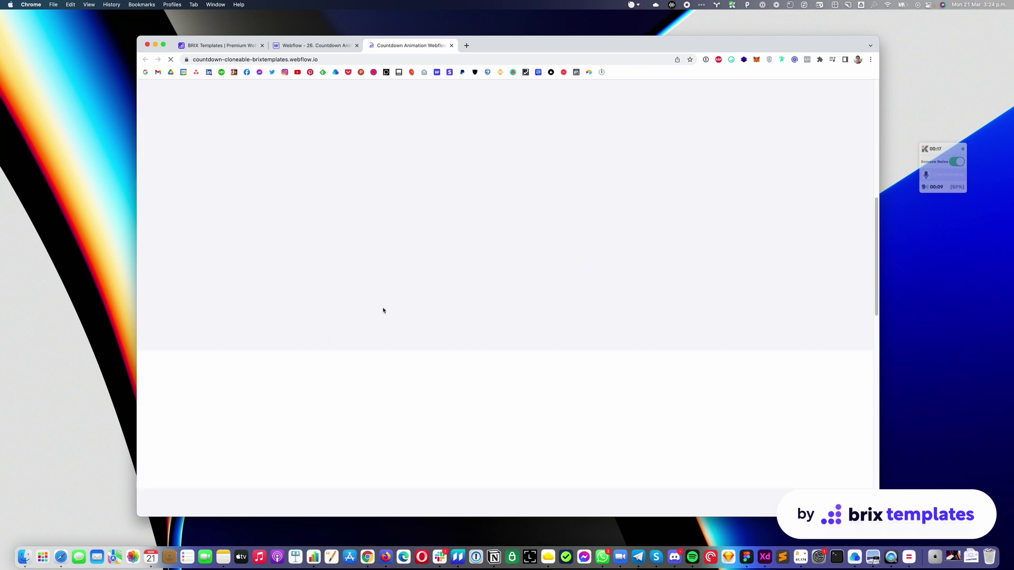
scroll(383, 308, "down", 10)
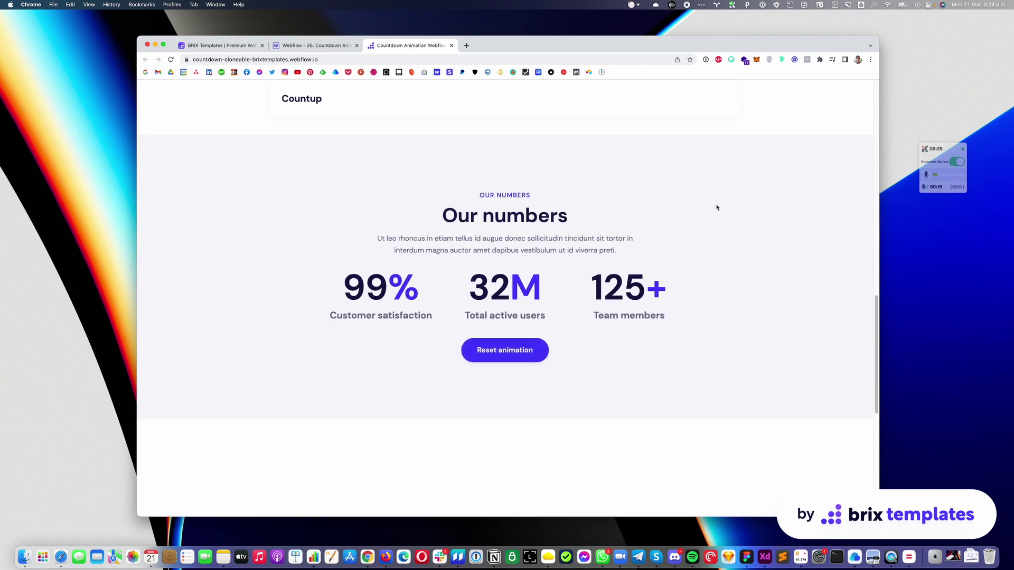
scroll(696, 228, "up", 15)
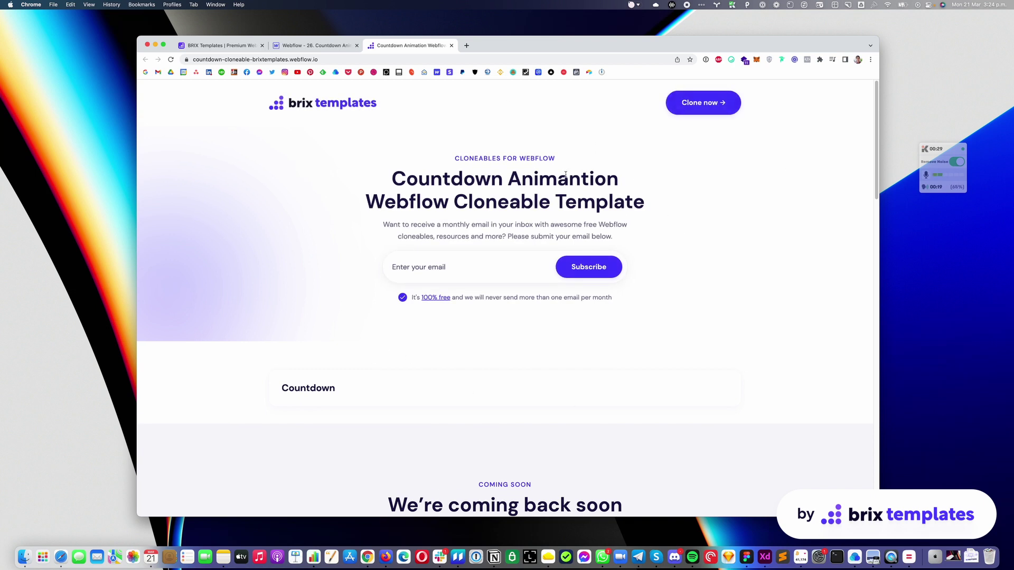
scroll(562, 178, "down", 3)
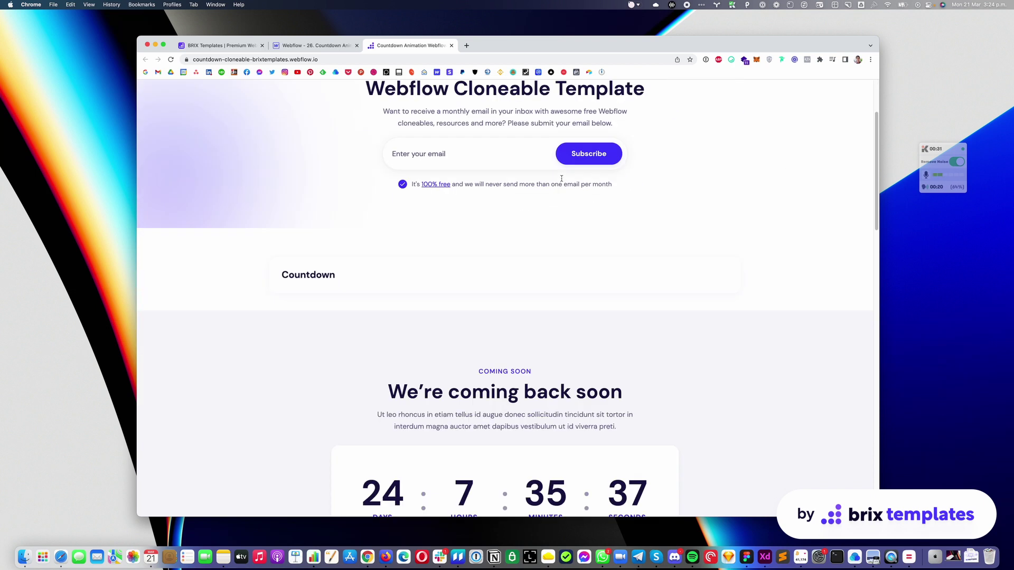
scroll(433, 308, "down", 2)
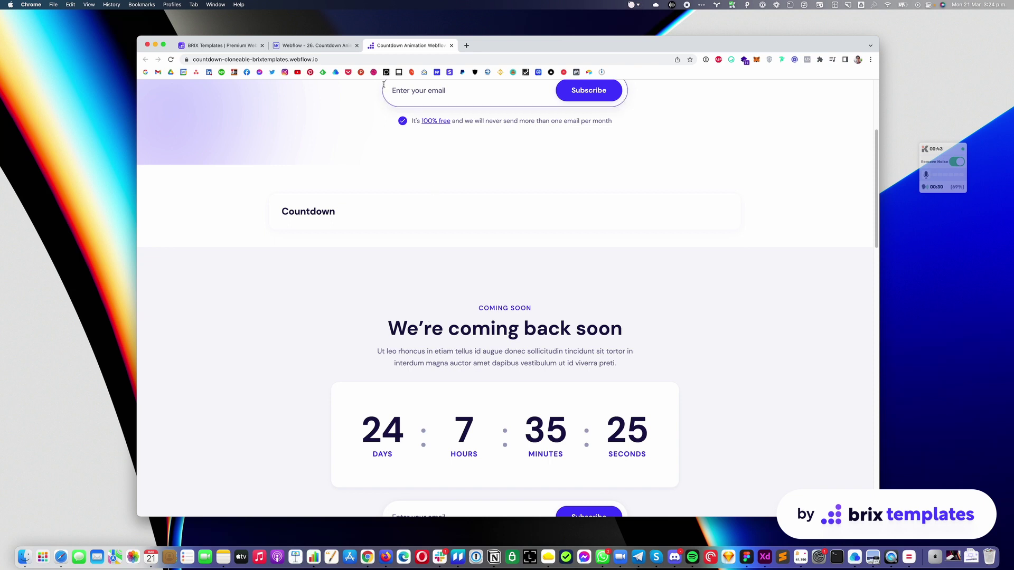
scroll(459, 196, "up", 5)
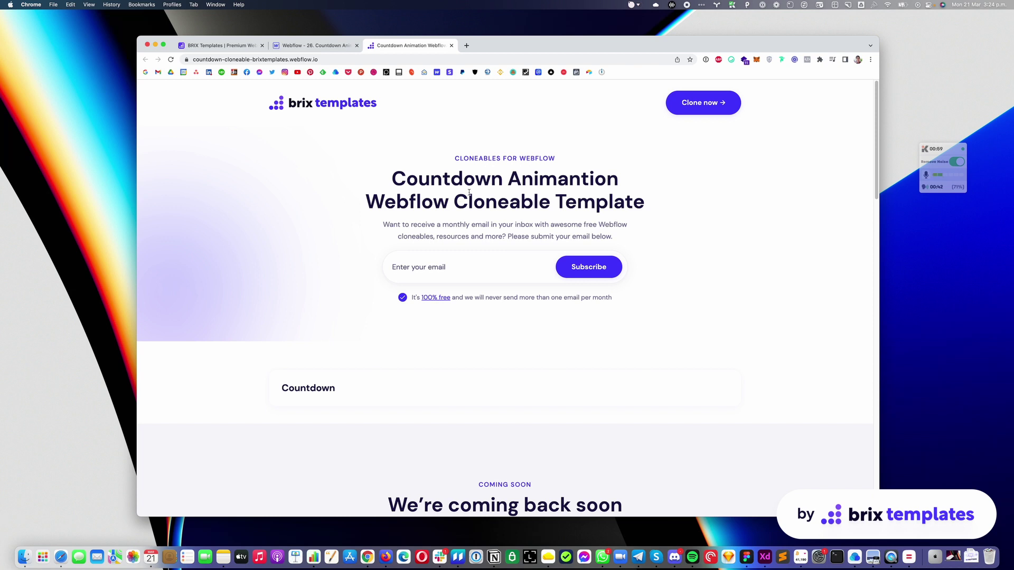
left_click(317, 46)
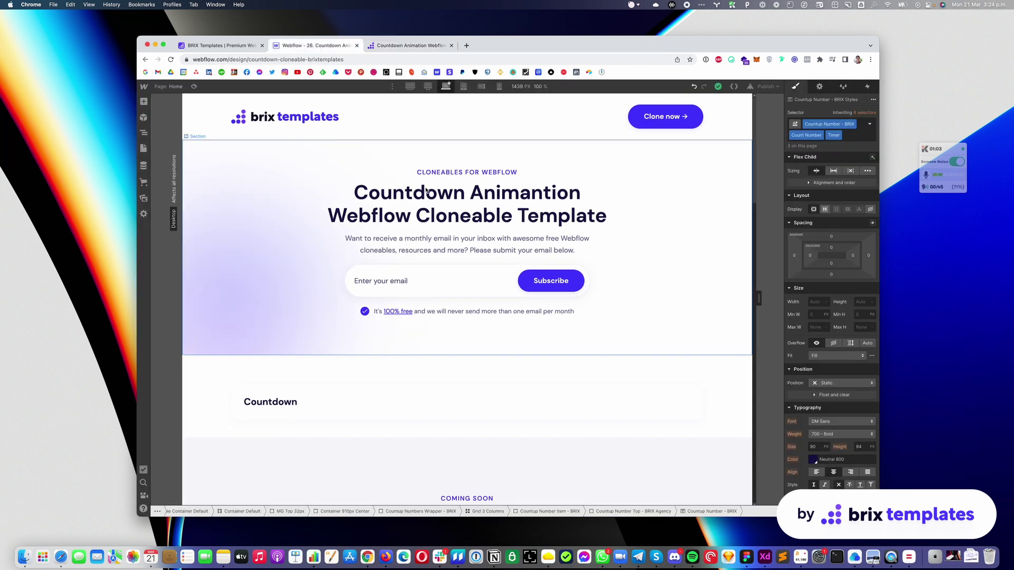
Check the four Countdown Number Containers' IDs: days, hours, minutes and seconds.
scroll(429, 190, "down", 10)
scroll(421, 210, "up", 3)
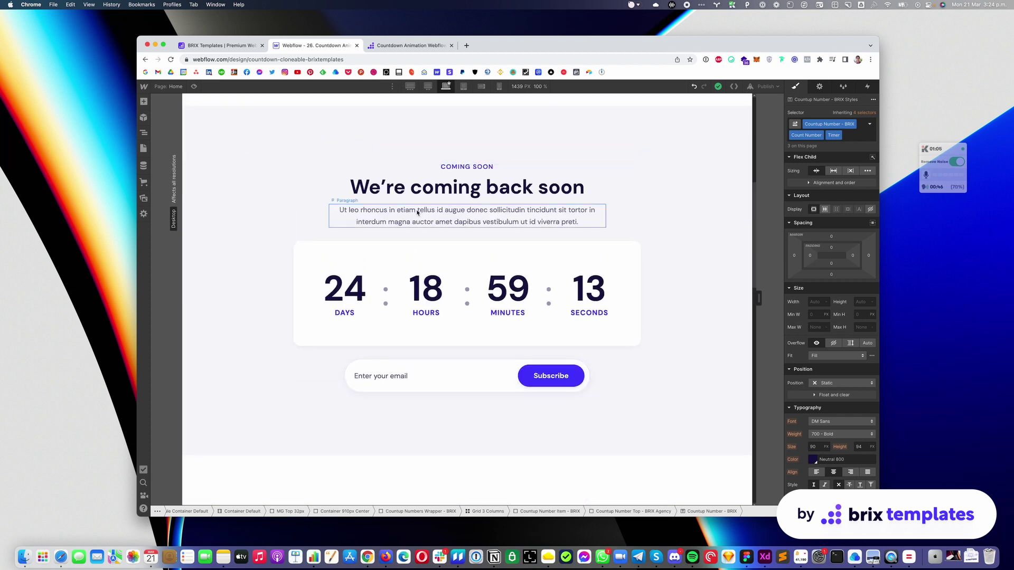
left_click(378, 298)
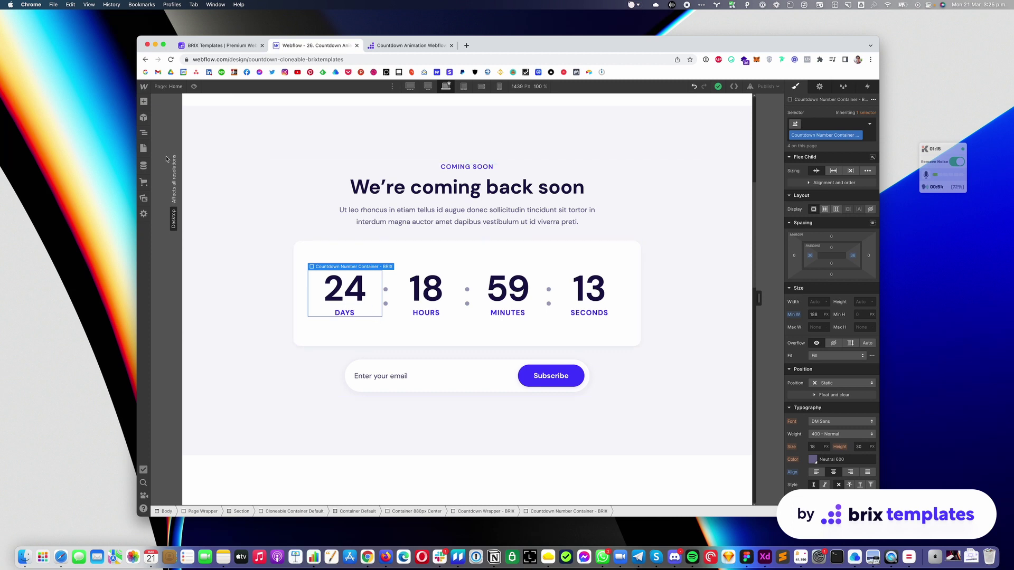
left_click(819, 86)
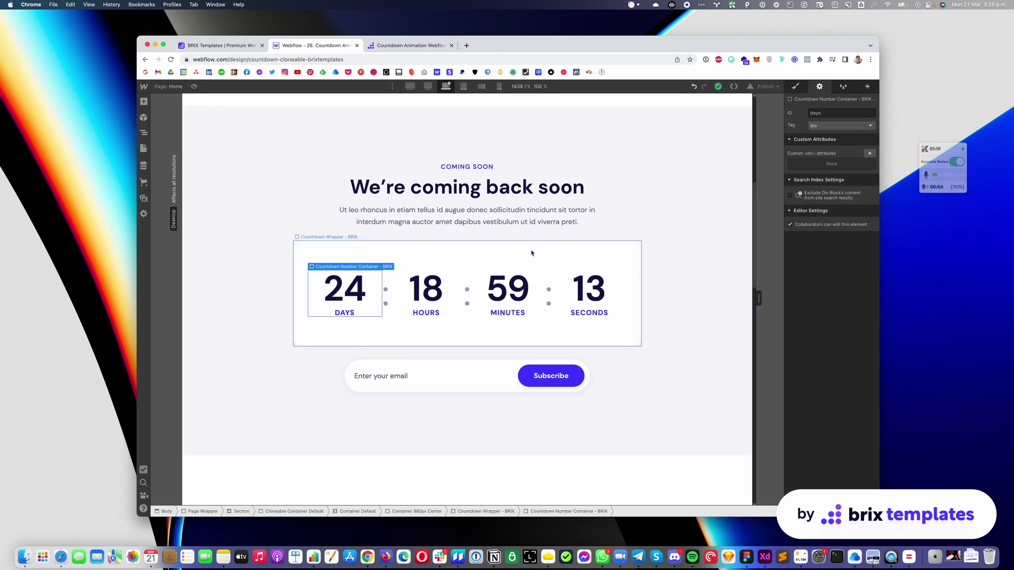
left_click(459, 275)
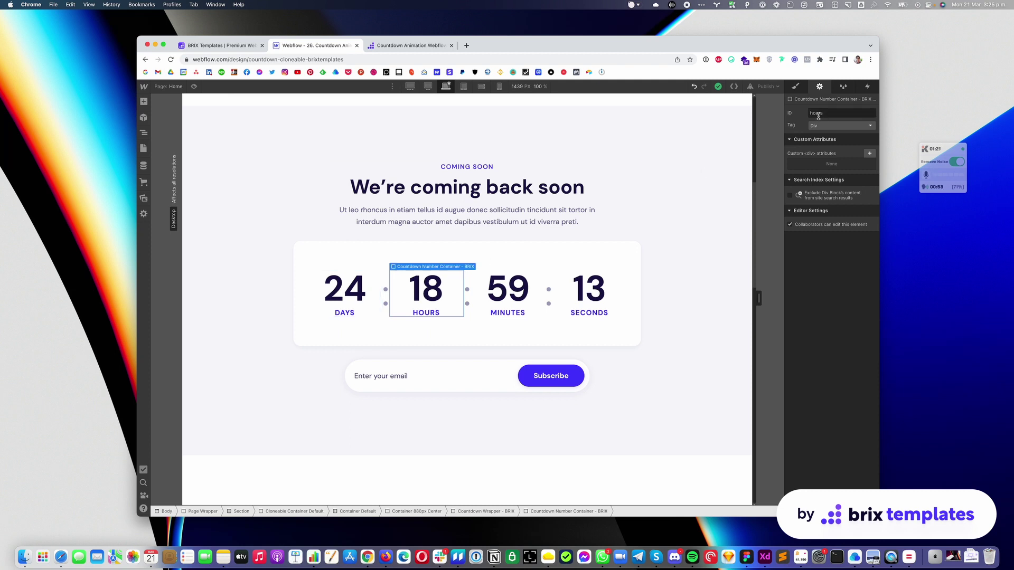
left_click(541, 281)
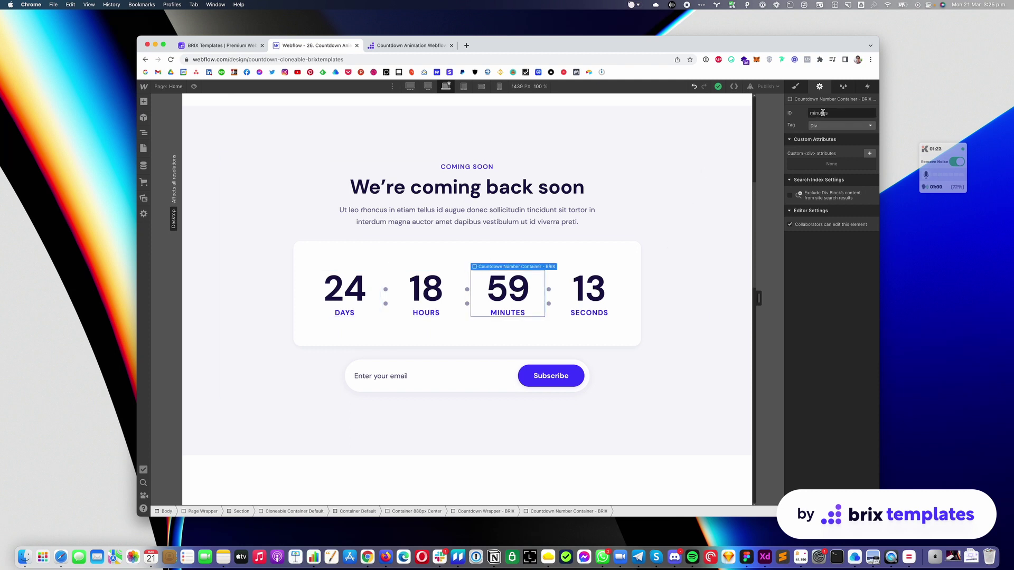
left_click(619, 274)
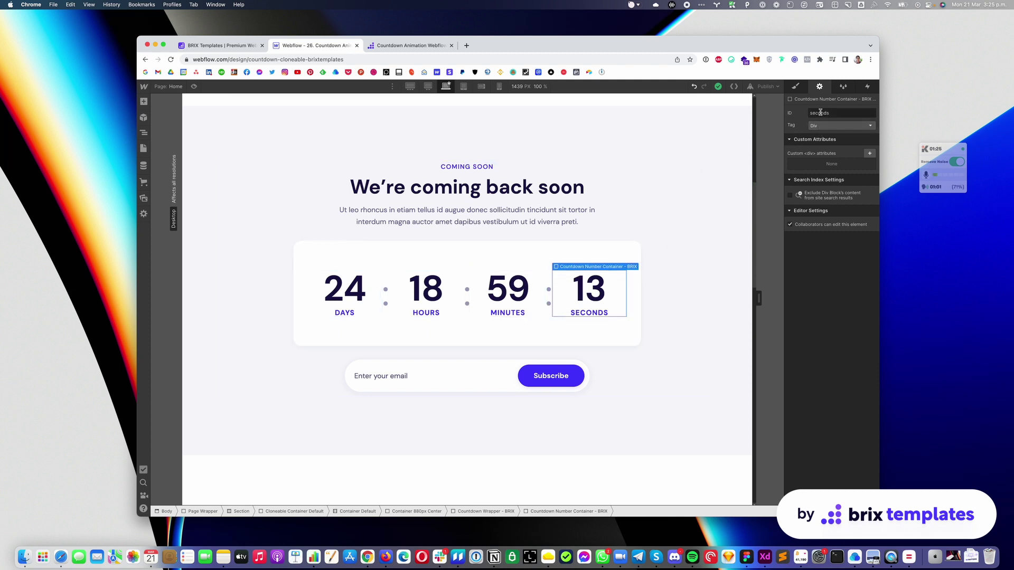
left_click(346, 287)
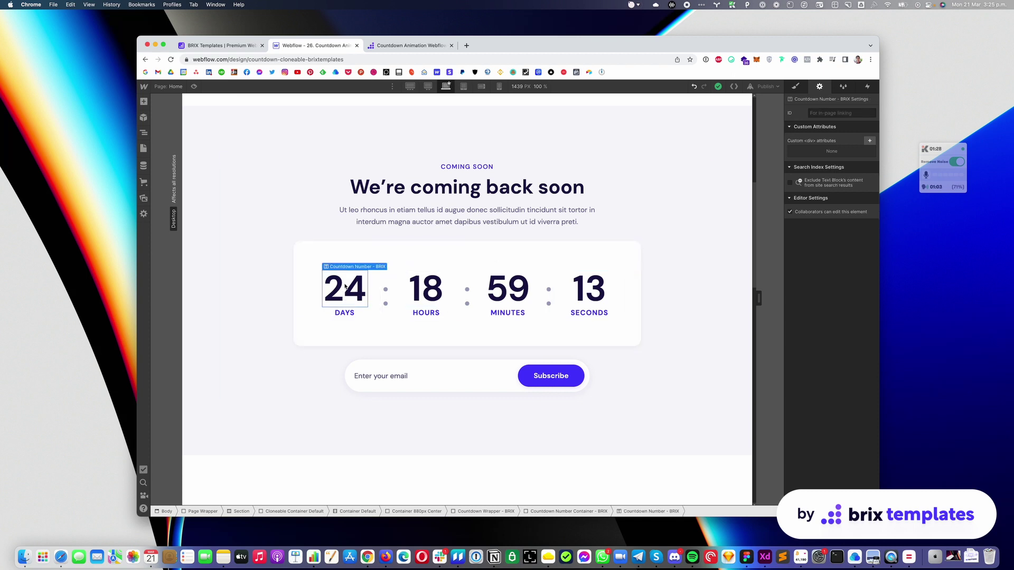
Inspect the Style panel for the 24, 18, 59 and 13 numbers, all Countdown Number - BRIX.
left_click(795, 86)
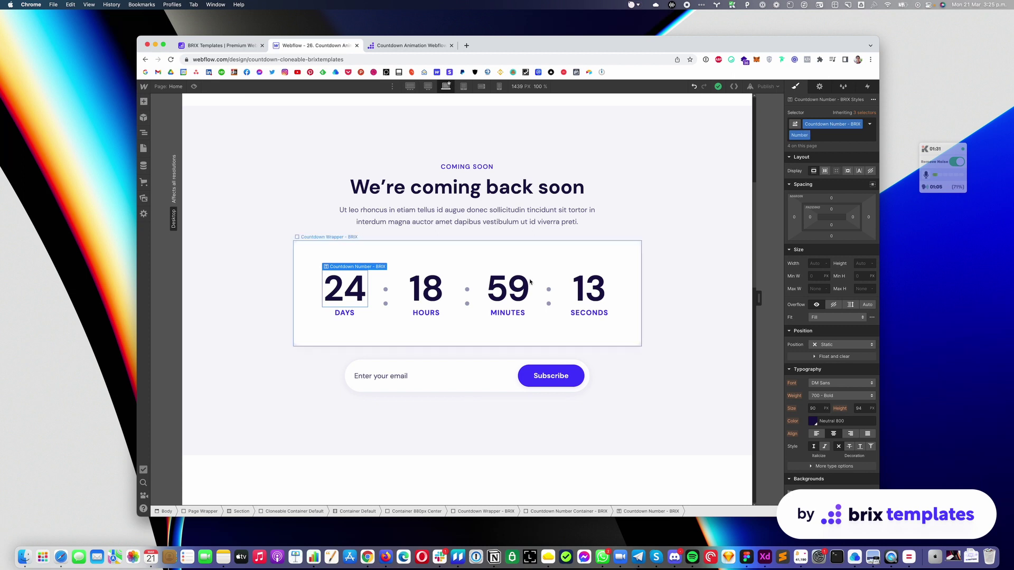
left_click(432, 293)
left_click(508, 287)
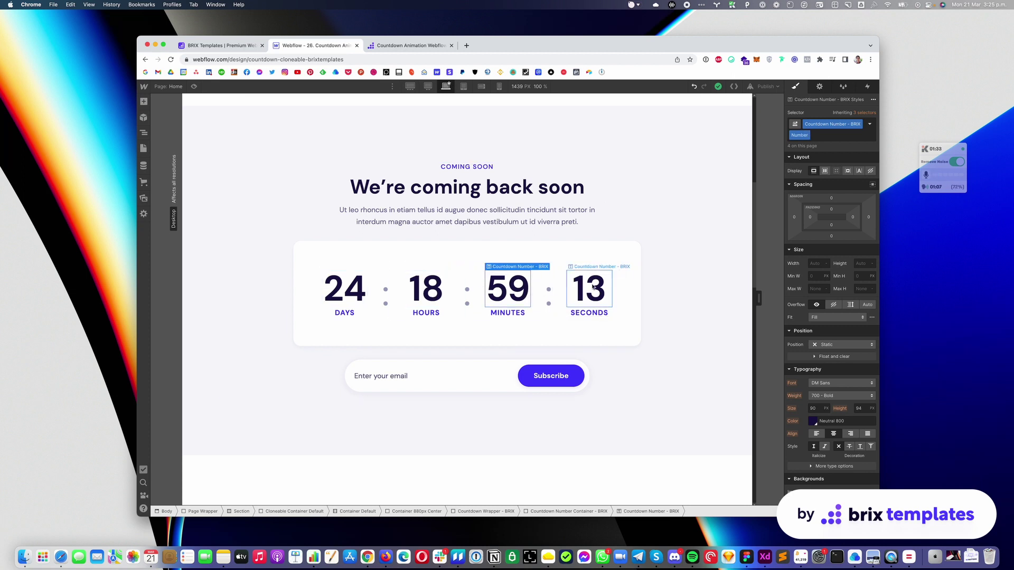
left_click(589, 288)
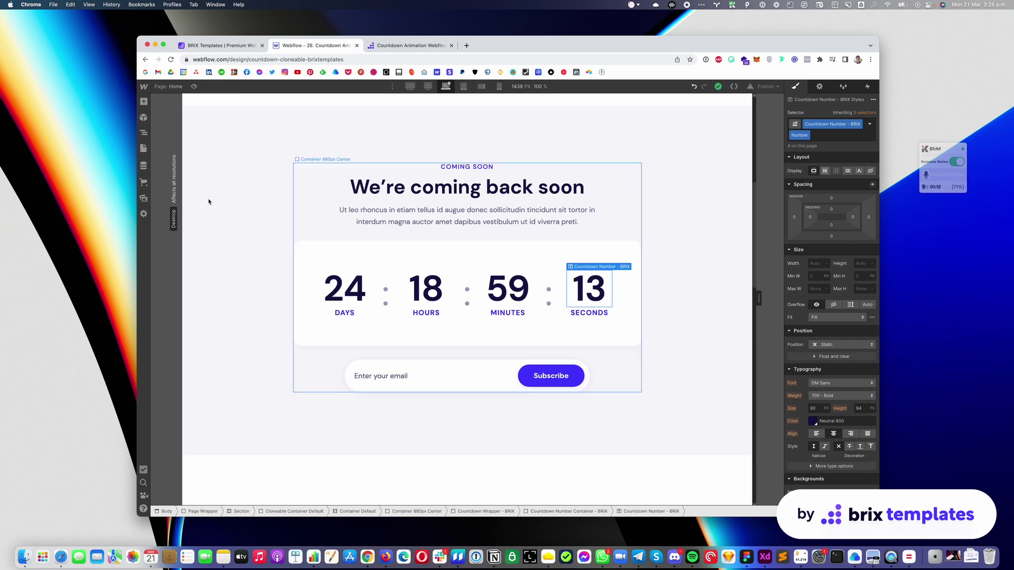
Find the COUNTDOWN CODE and COUNTUP CODE sections in the Home page's custom code.
left_click(142, 149)
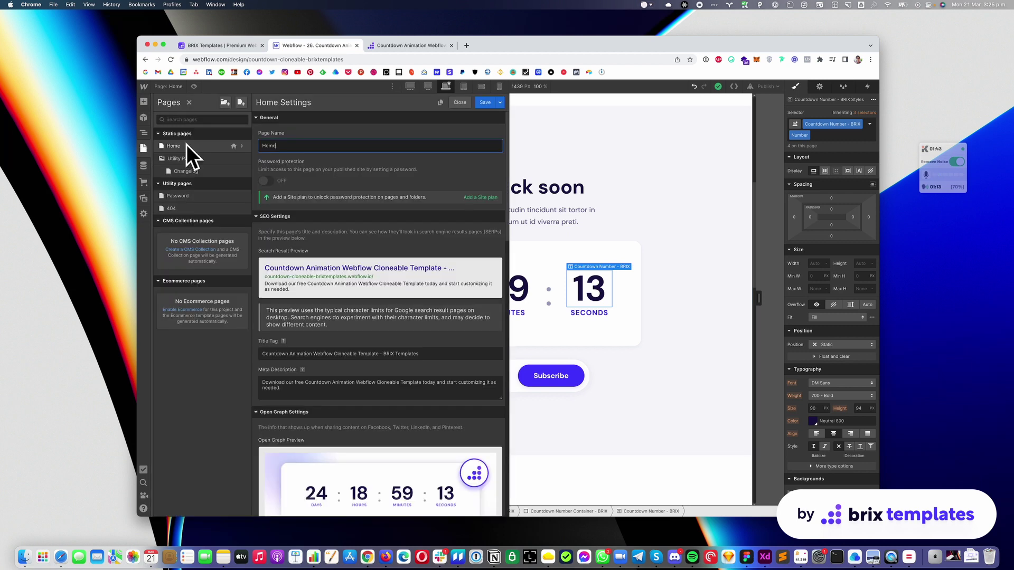
scroll(380, 237, "down", 20)
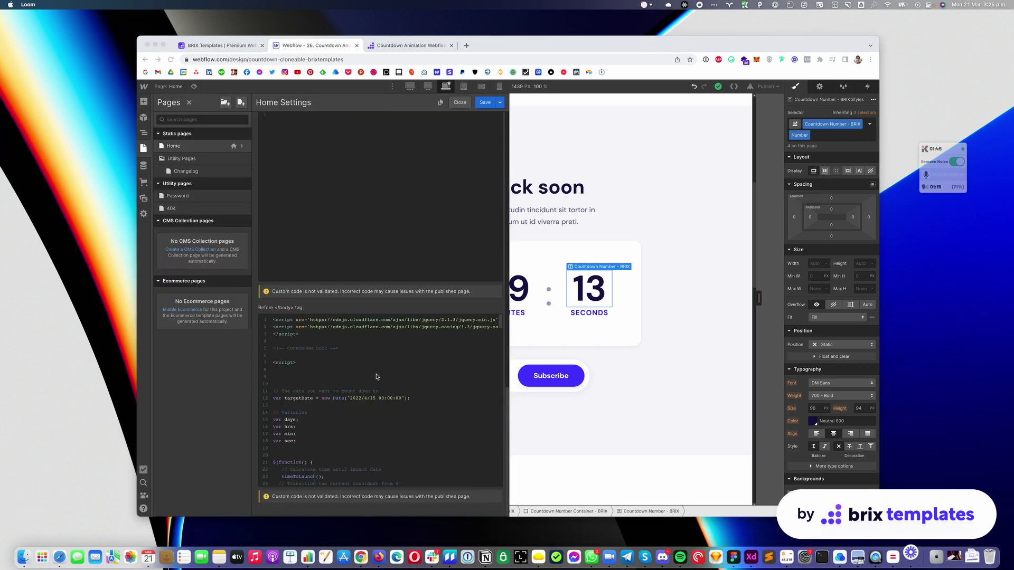
left_click(290, 363)
scroll(290, 363, "down", 5)
scroll(290, 363, "up", 5)
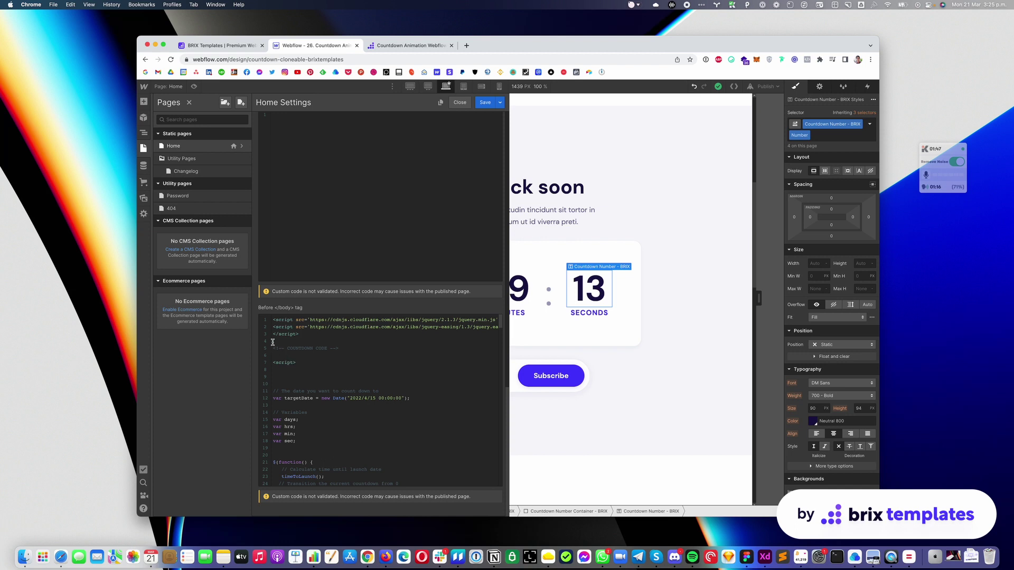
left_click_drag(287, 348, 326, 348)
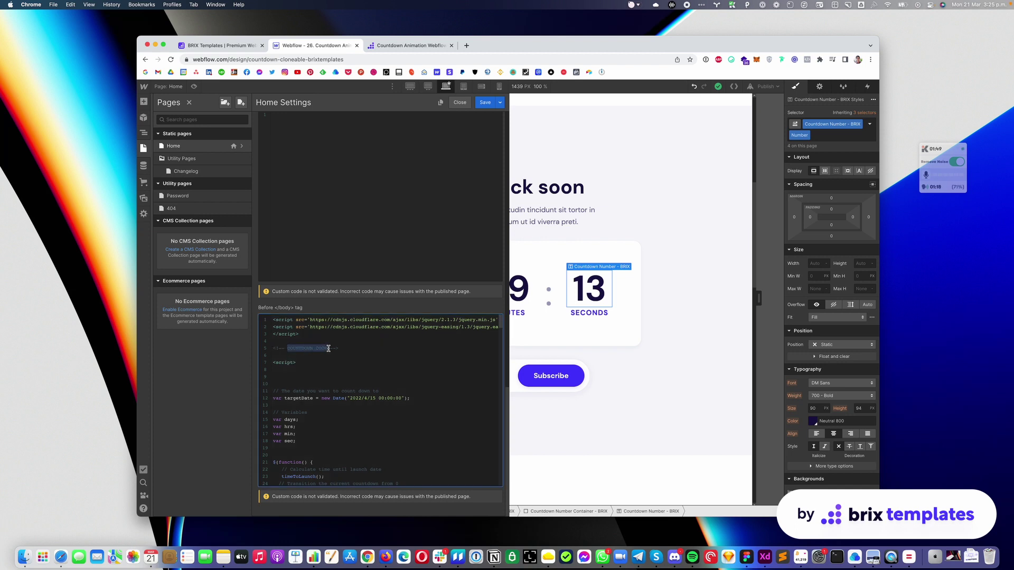
left_click(326, 348)
scroll(316, 349, "down", 10)
scroll(307, 347, "down", 7)
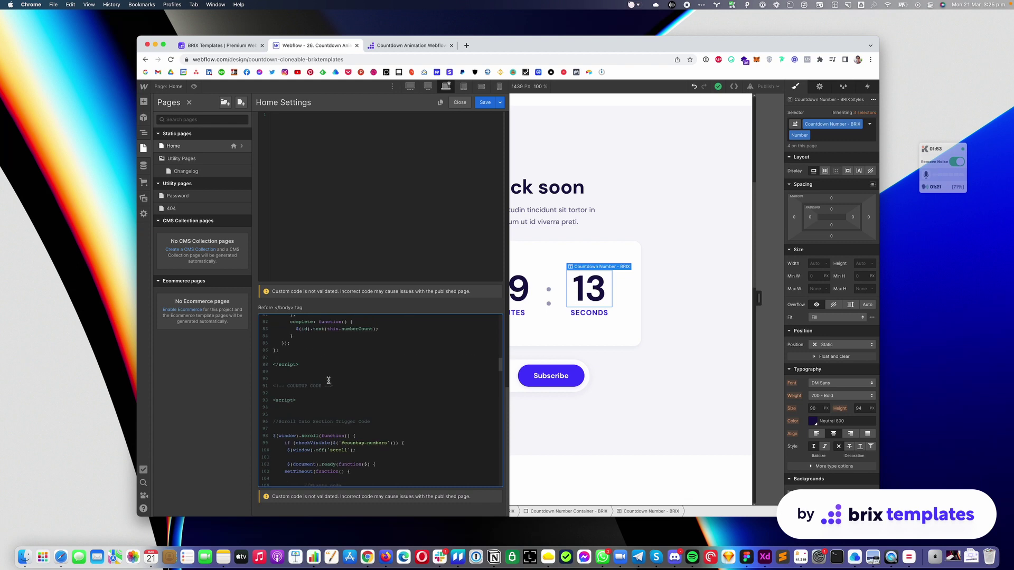
left_click_drag(332, 386, 278, 385)
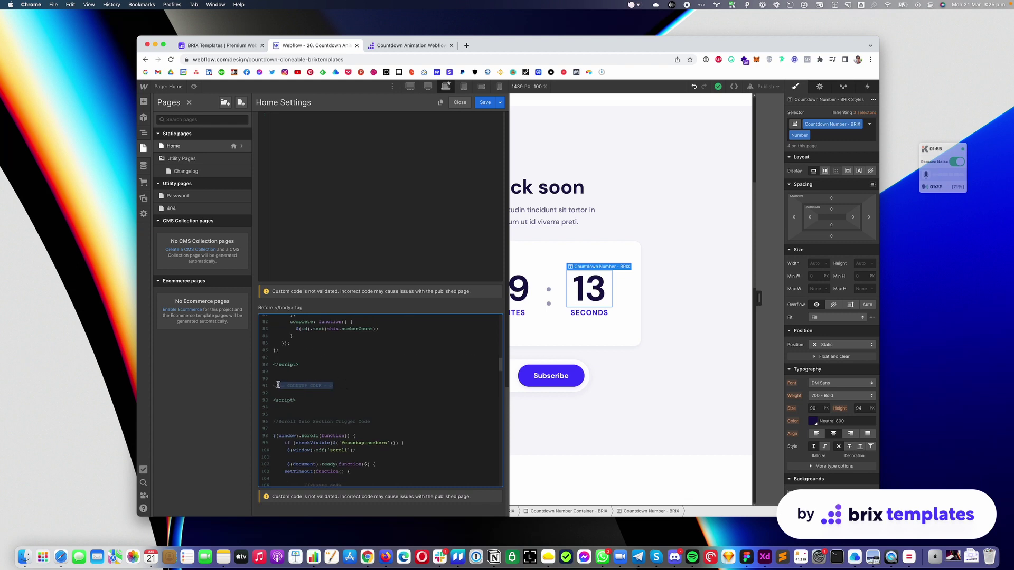
left_click(319, 385)
Locate the year 2022 in the targetDate 2022/4/15 line, then return to Our numbers.
scroll(323, 383, "up", 2)
scroll(324, 378, "up", 15)
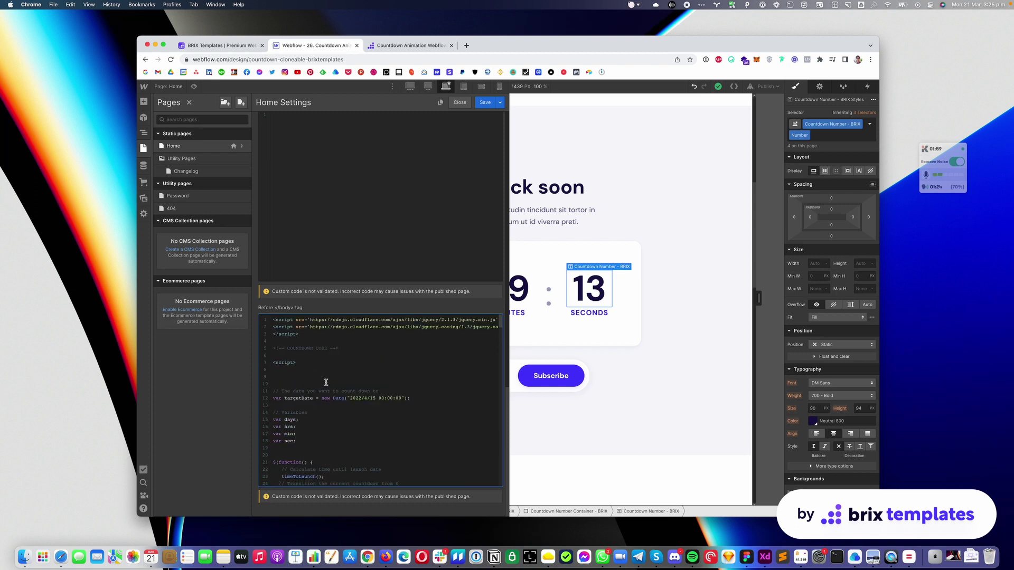
scroll(372, 408, "up", 1)
double_click(354, 403)
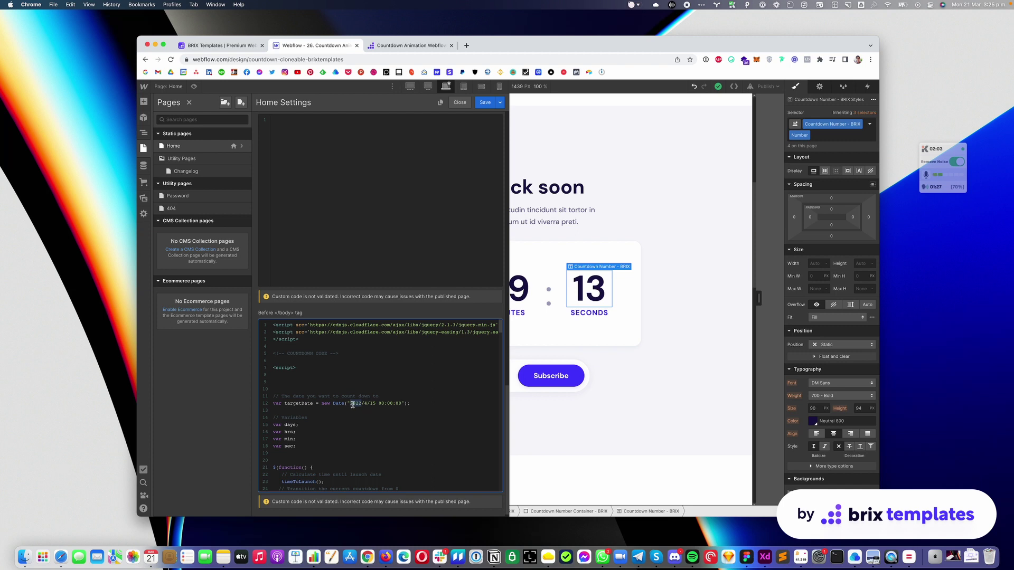
left_click_drag(350, 404, 374, 405)
double_click(352, 404)
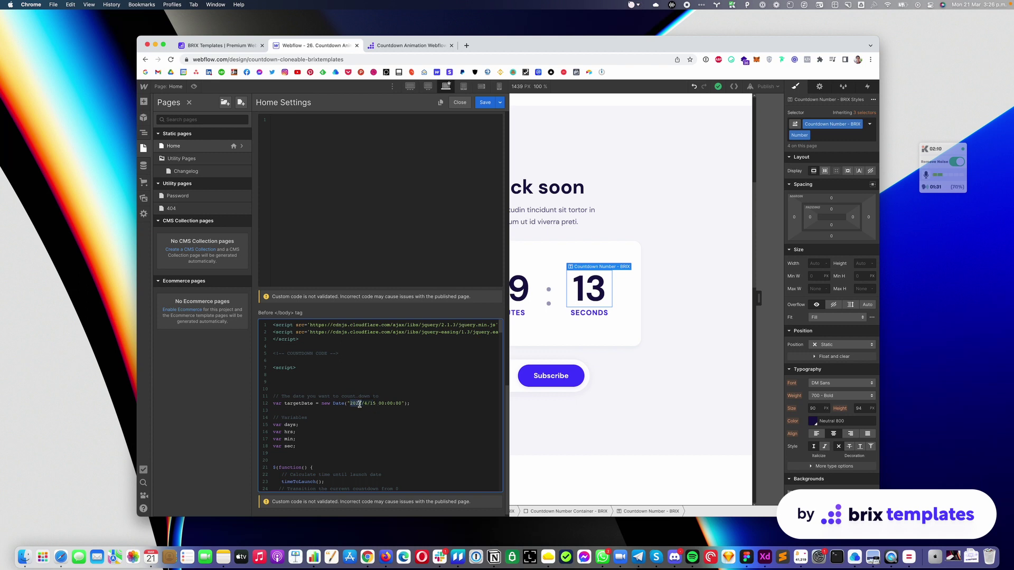
left_click(465, 108)
scroll(523, 185, "down", 8)
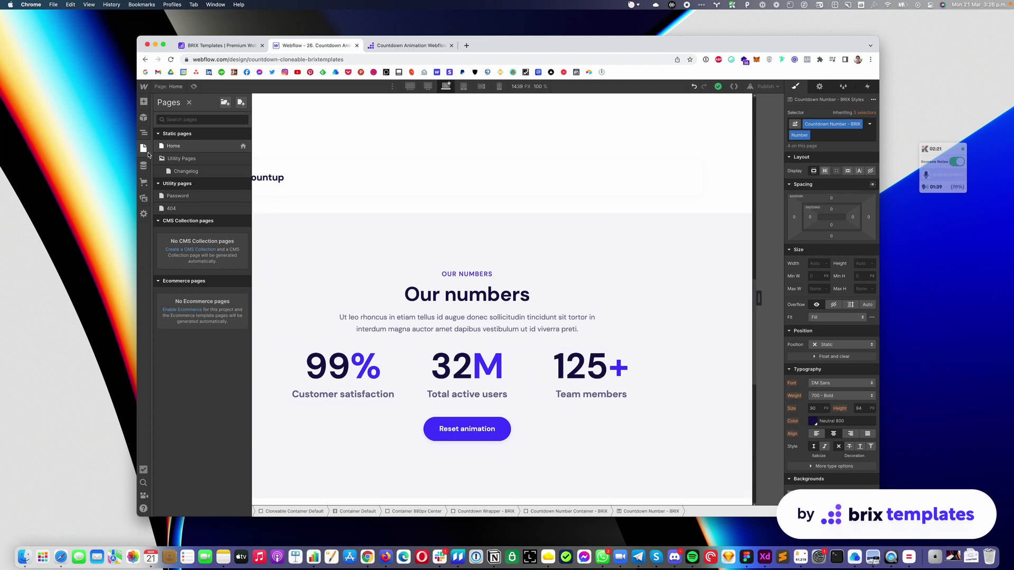
left_click(243, 146)
scroll(353, 328, "down", 15)
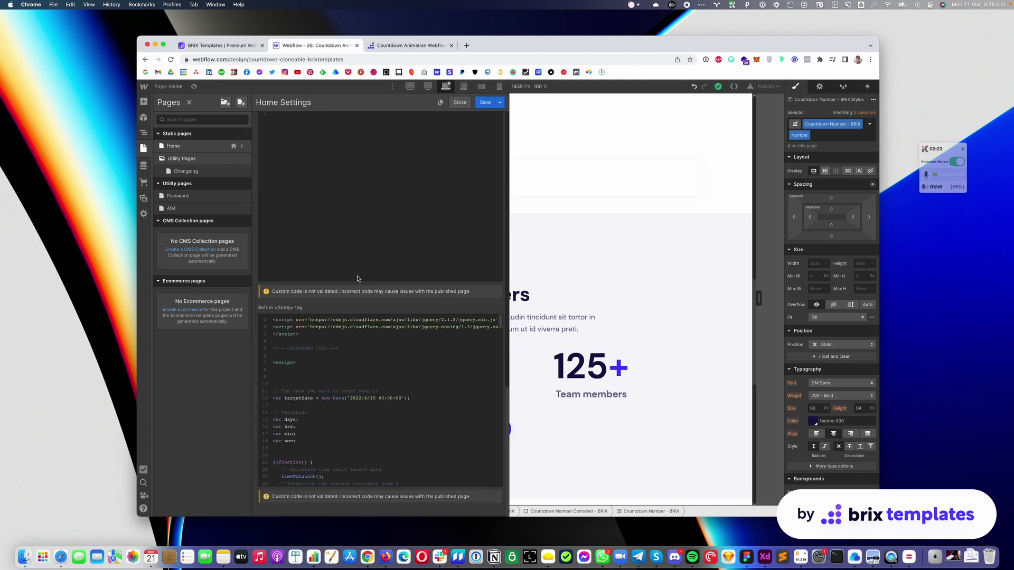
scroll(334, 379, "up", 10)
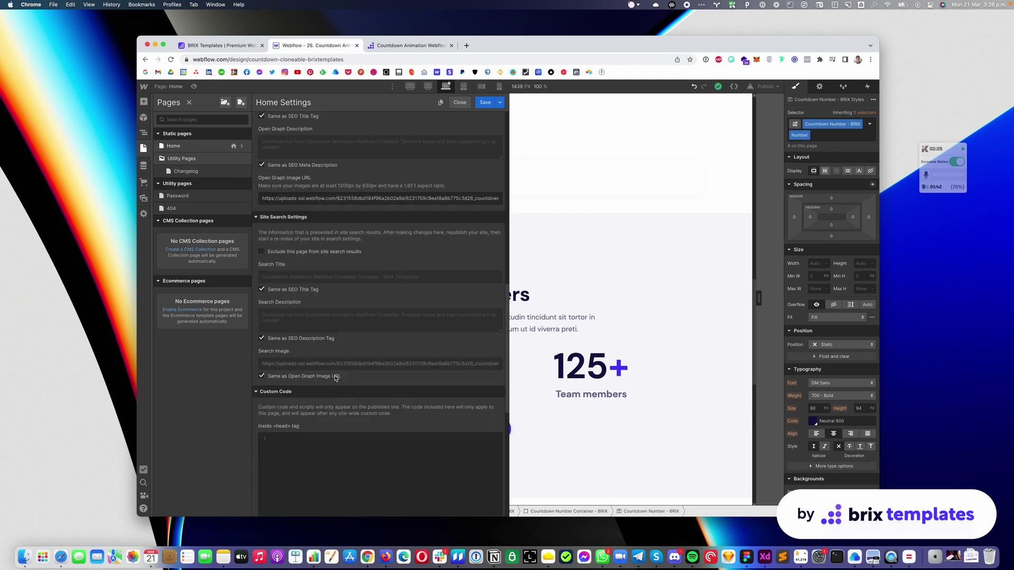
scroll(334, 379, "down", 10)
left_click(334, 375)
scroll(338, 377, "down", 15)
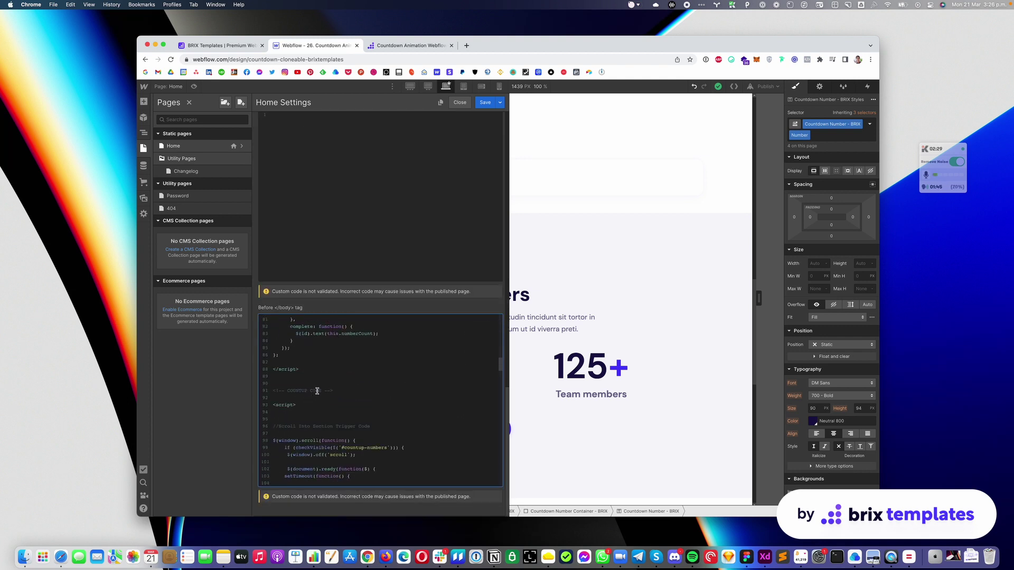
scroll(312, 391, "down", 3)
scroll(292, 409, "down", 15)
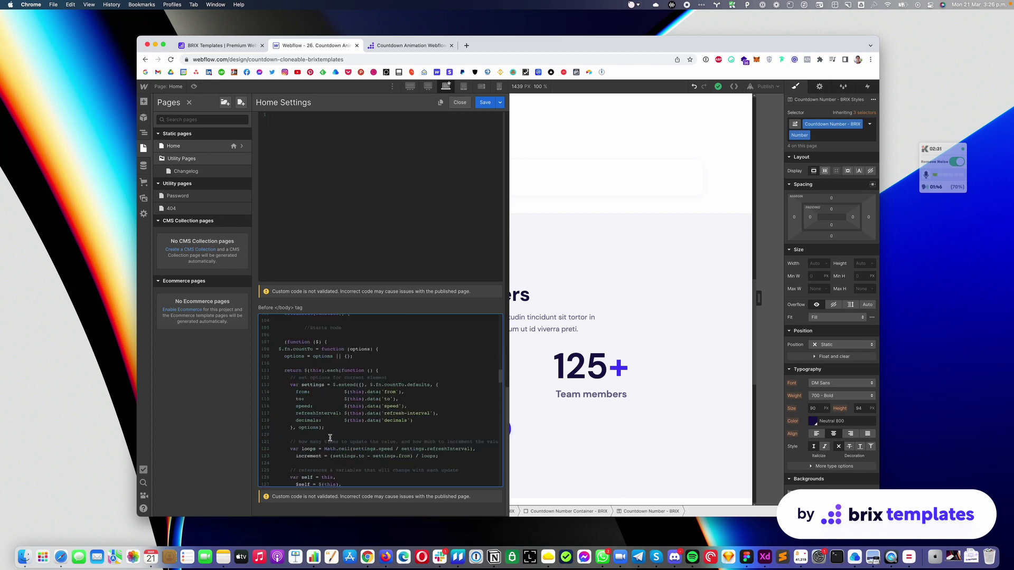
scroll(346, 352, "down", 10)
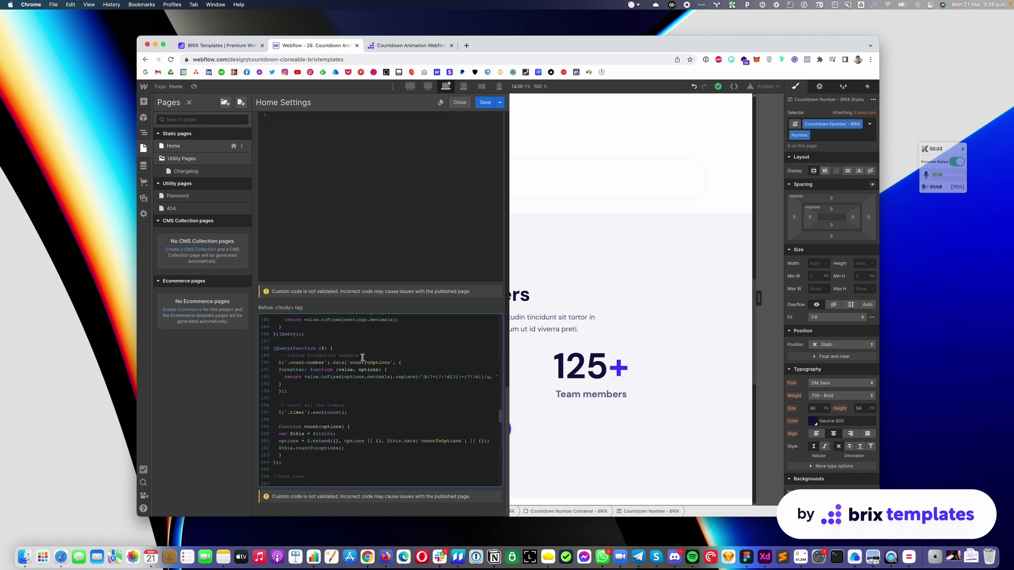
left_click(464, 103)
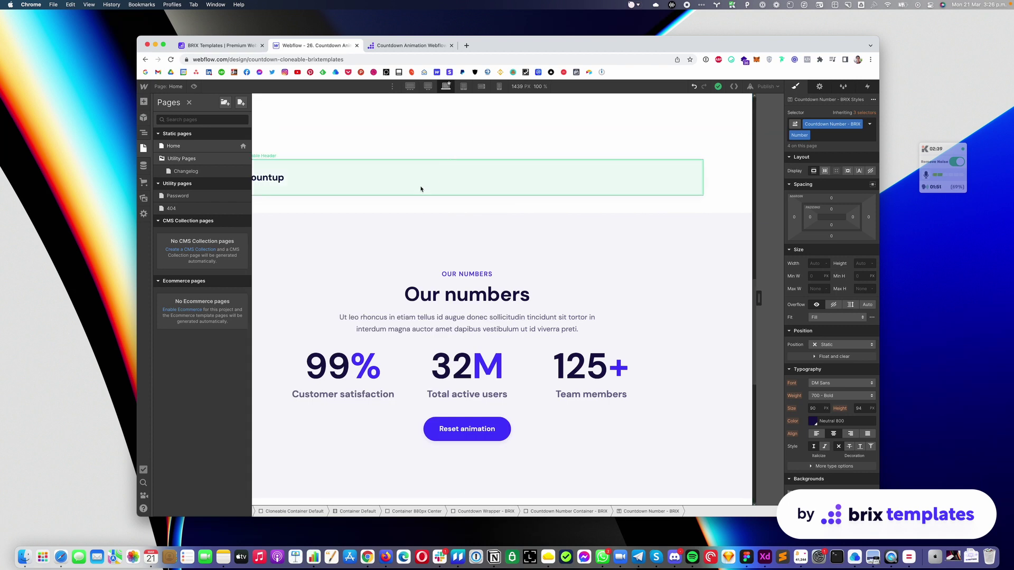
Change the Team members counter text from 125 to 300.
left_click(341, 374)
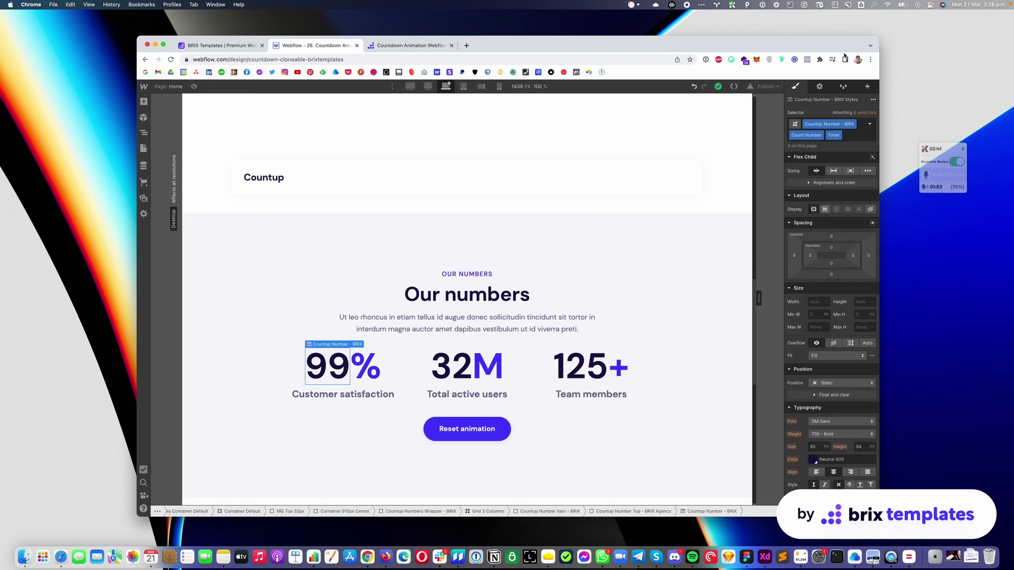
left_click(819, 87)
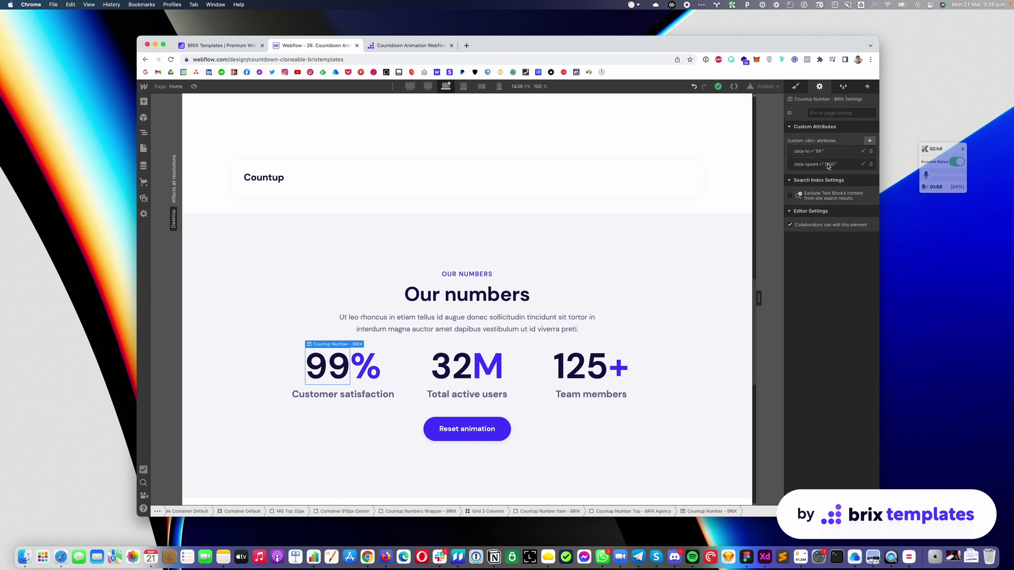
left_click(569, 367)
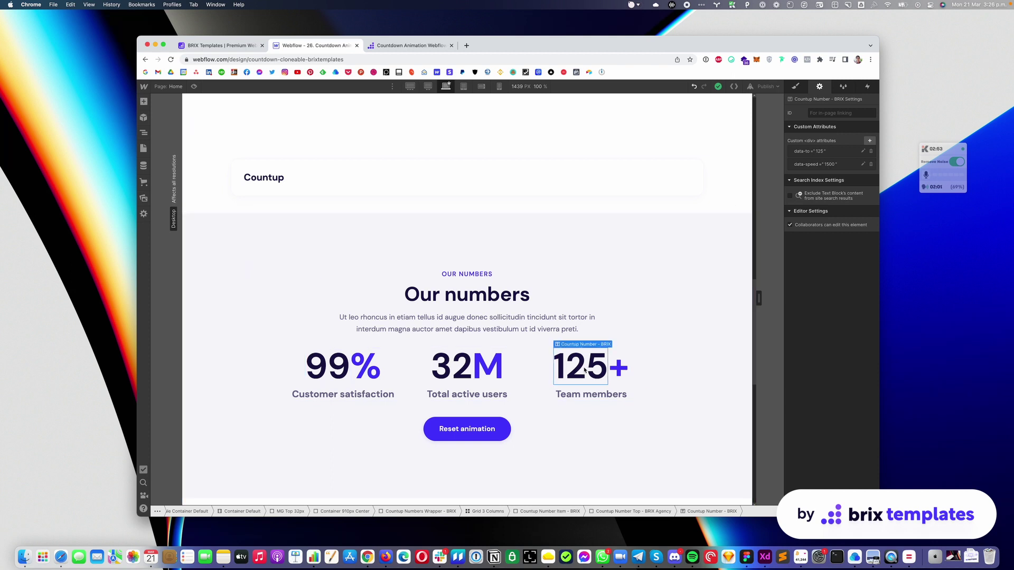
double_click(585, 370)
type("300")
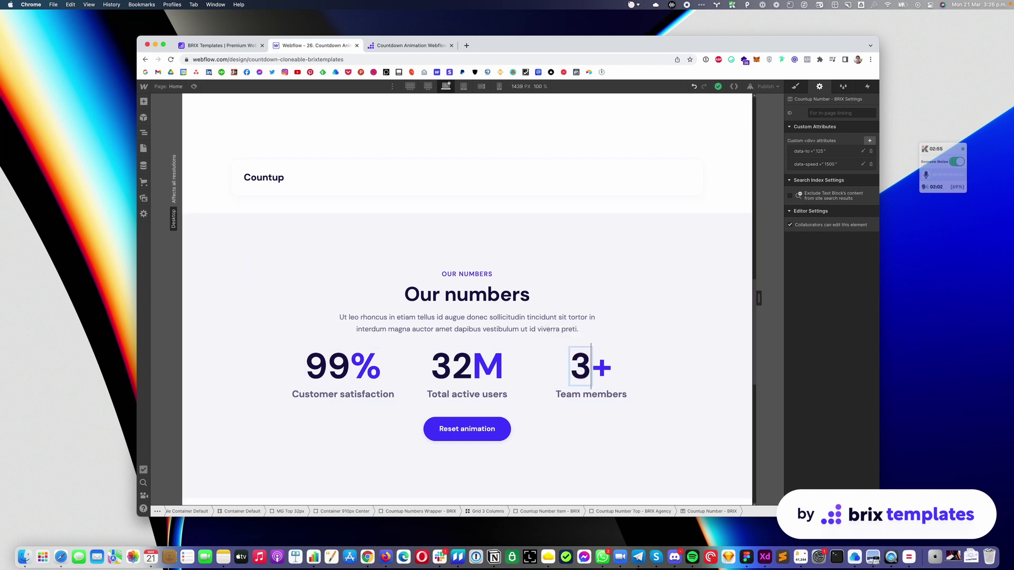
Set the counter's data-to attribute to 300.
left_click(863, 151)
double_click(820, 195)
type("300")
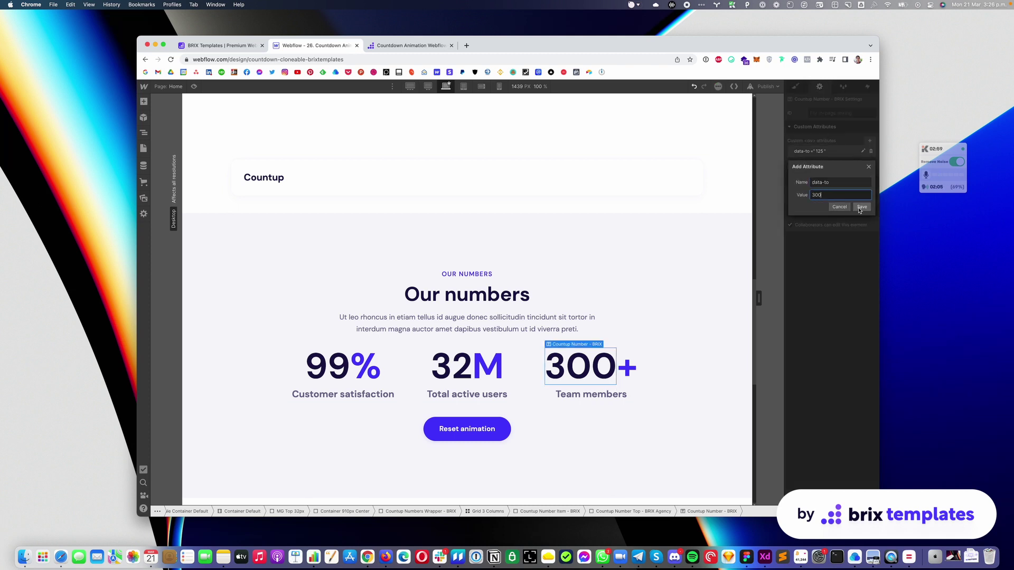
left_click(861, 207)
Change the counter's data-speed attribute to 5000.
left_click(862, 164)
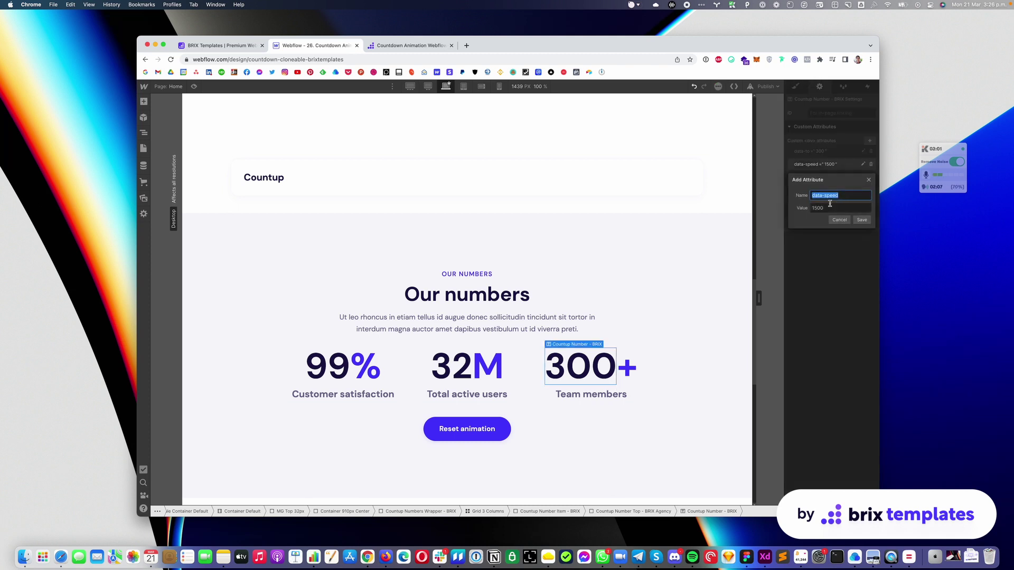
left_click(823, 208)
type("3000")
left_click(813, 209)
key("Delete")
type("5")
left_click(862, 220)
Publish the site to its webflow.io domain and open the live site in a new tab.
left_click(765, 86)
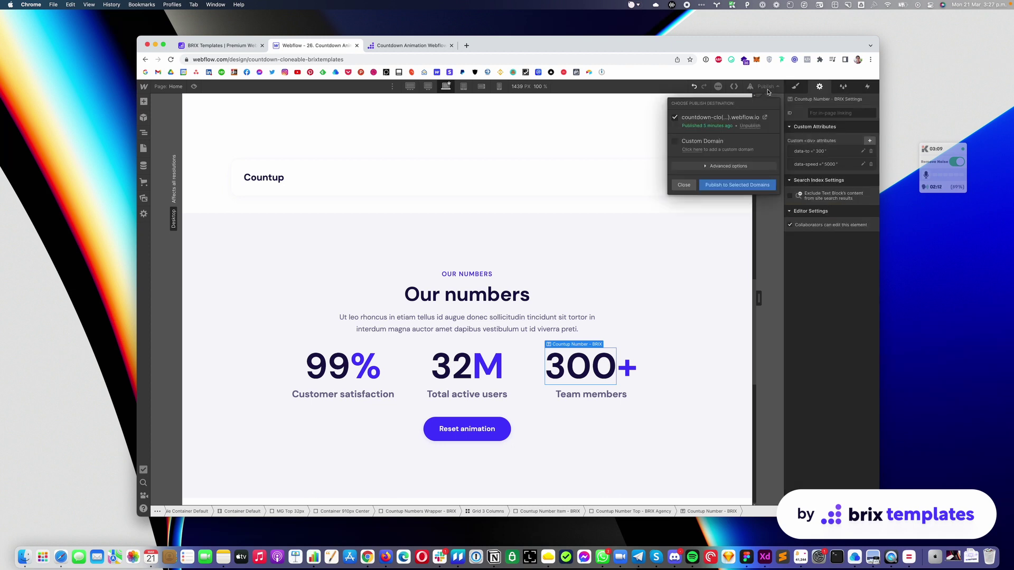
left_click(751, 185)
left_click(764, 117)
Scroll the live site to Our numbers, where Team members counts up to 300+.
scroll(591, 244, "down", 10)
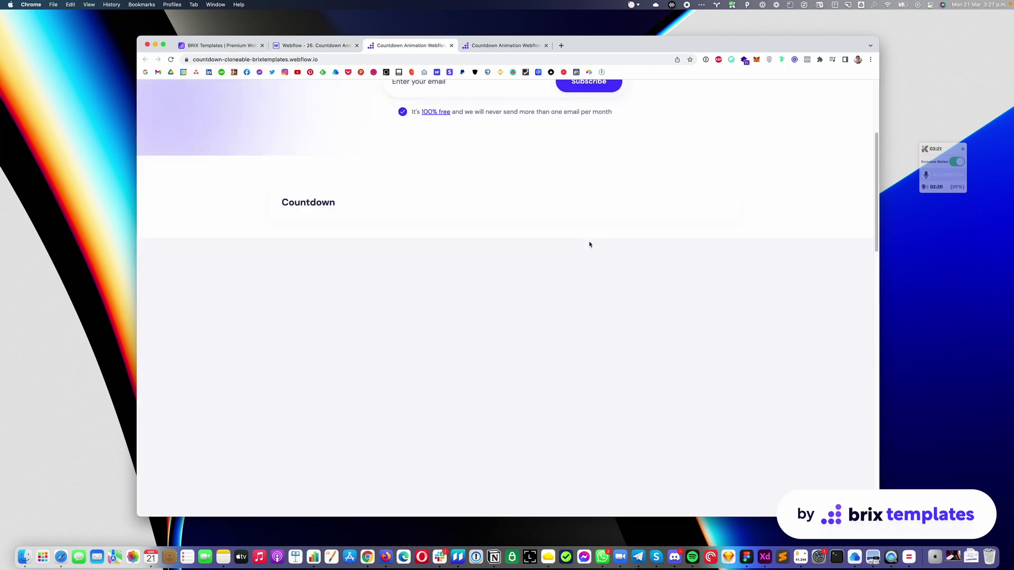
scroll(586, 245, "down", 6)
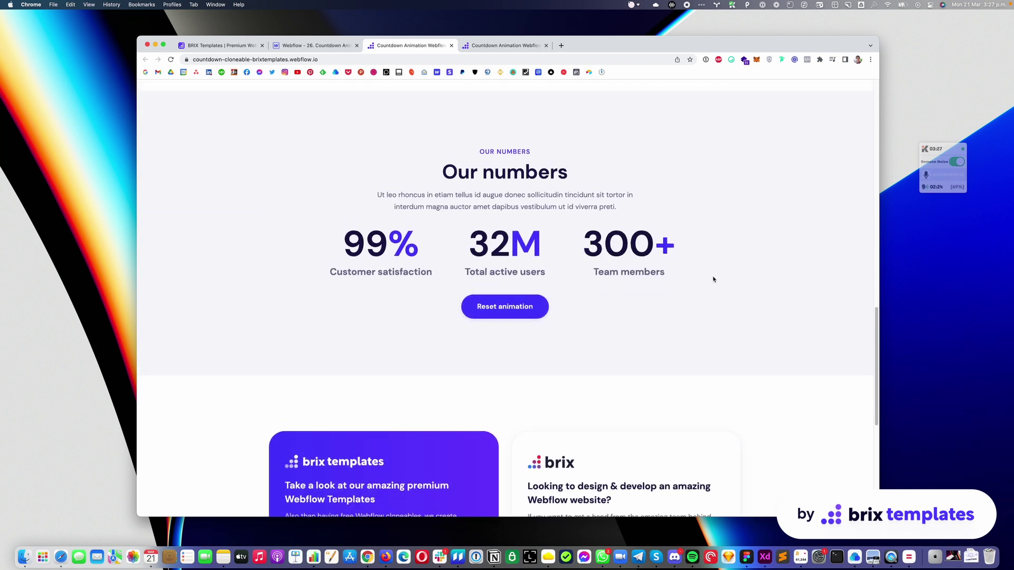
Back in the Designer, set the counter's data-to attribute to 125.
left_click(316, 46)
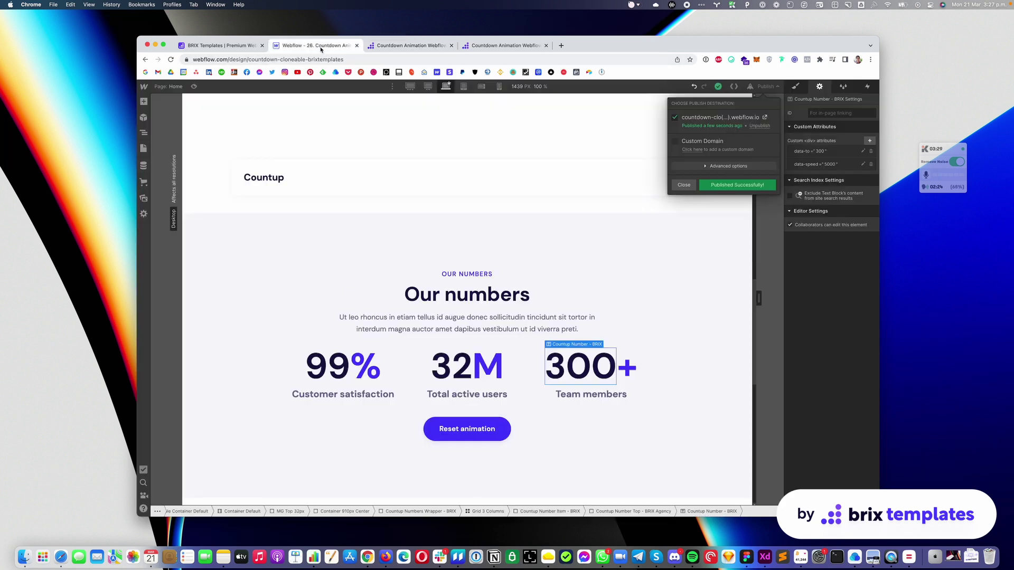
left_click(863, 151)
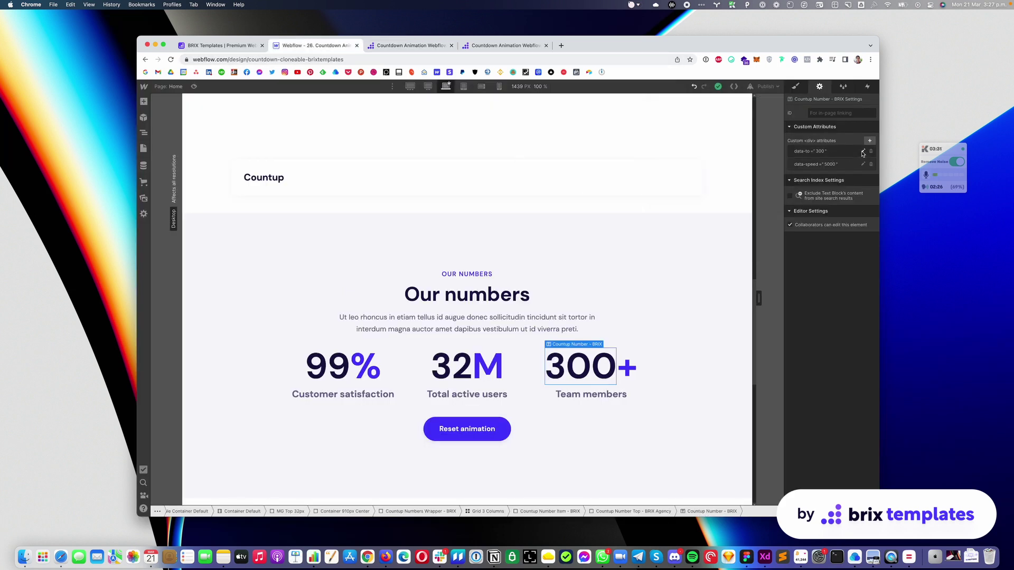
left_click(863, 151)
double_click(816, 194)
type("125")
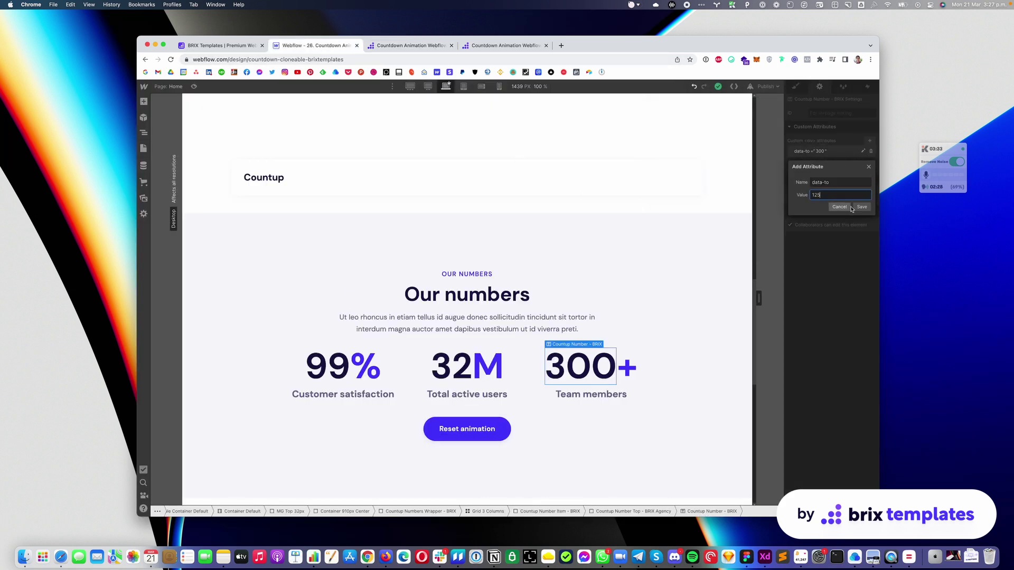
left_click(861, 206)
Set the counter's data-speed attribute back to 1500.
left_click(863, 165)
double_click(818, 207)
type("1500")
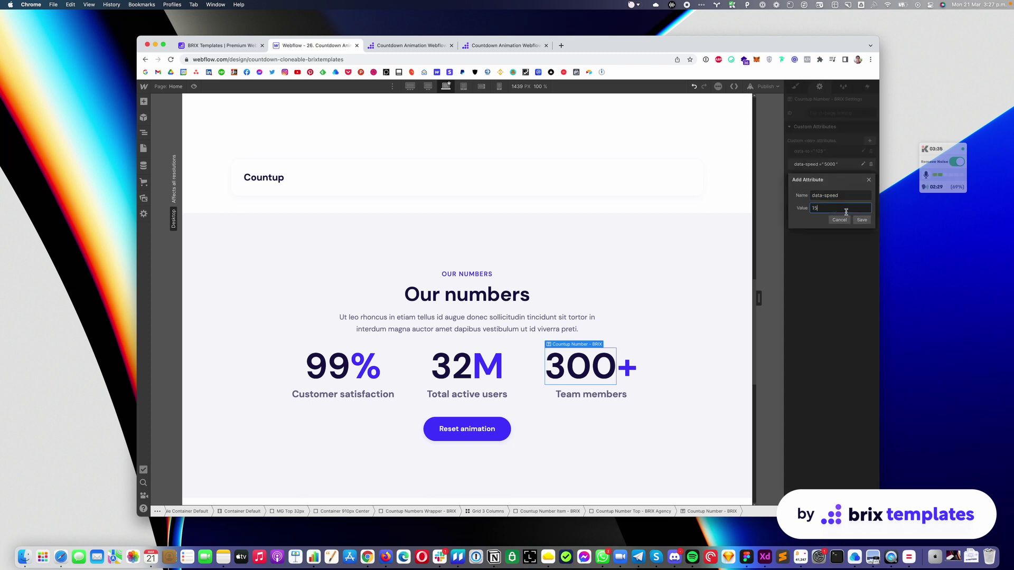
left_click(862, 220)
Retype the Team members counter text as 125 and recheck its attributes.
double_click(591, 366)
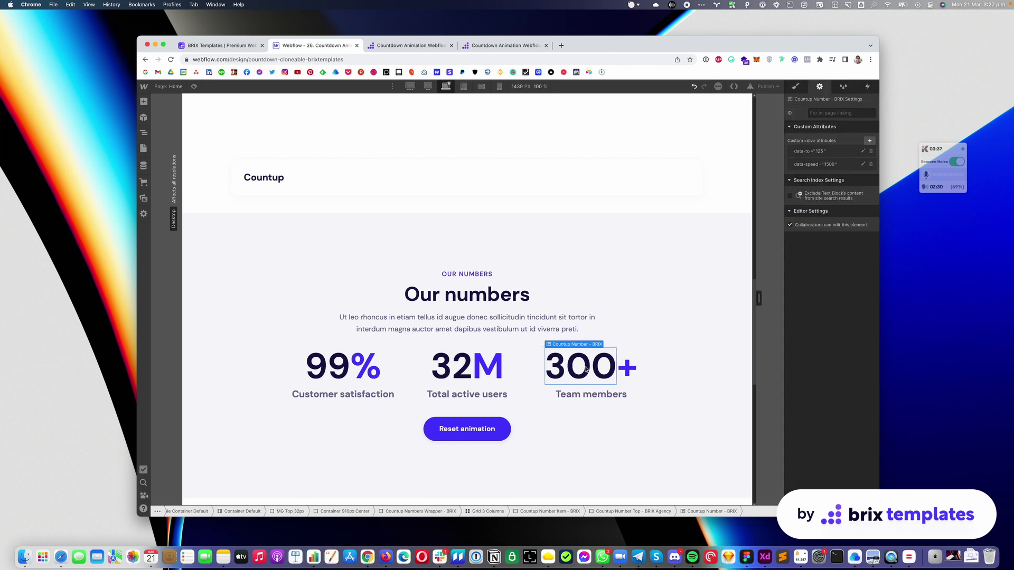
type("12")
double_click(584, 367)
type("125")
left_click(695, 368)
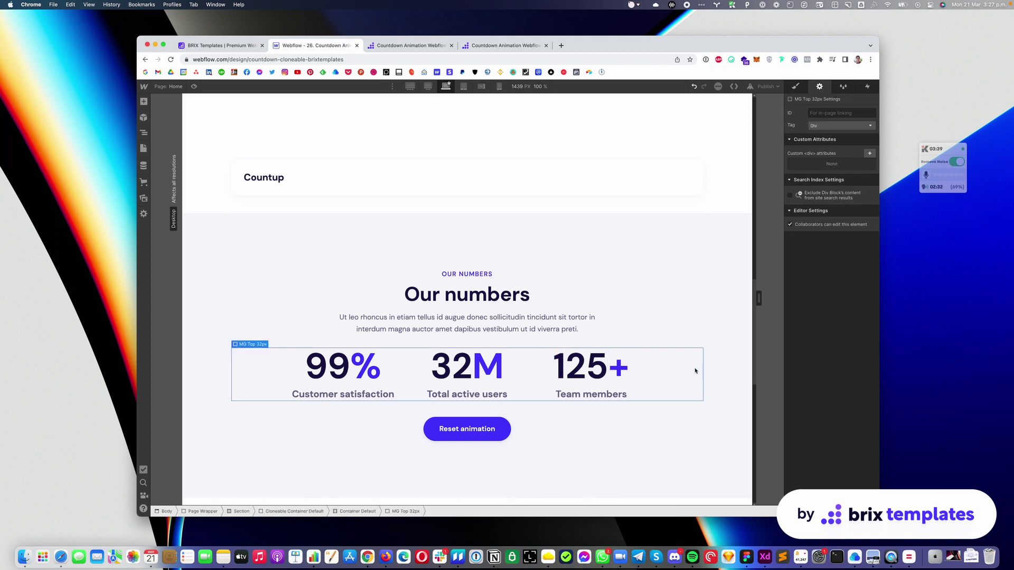
left_click(577, 376)
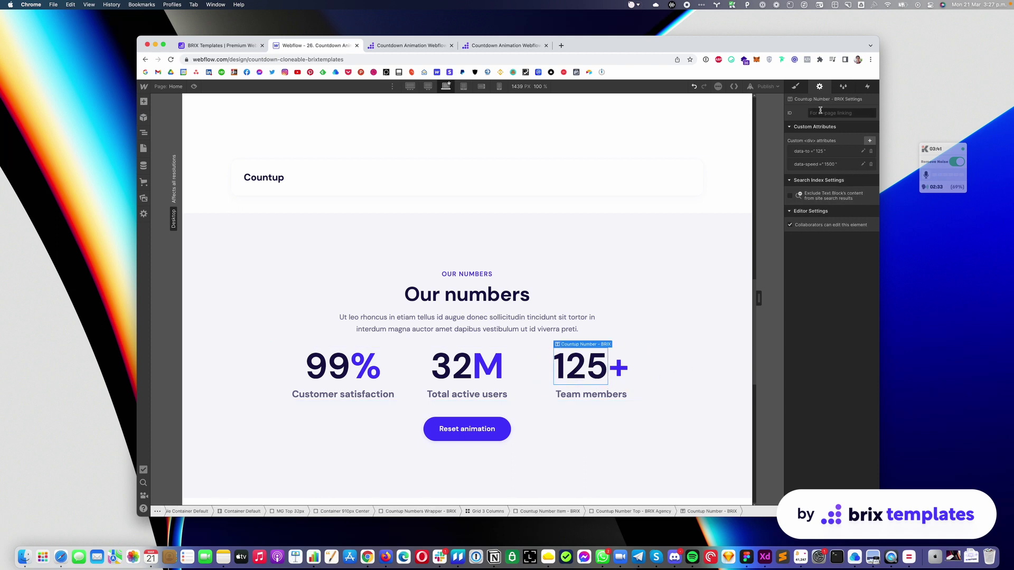
left_click(795, 87)
left_click(820, 89)
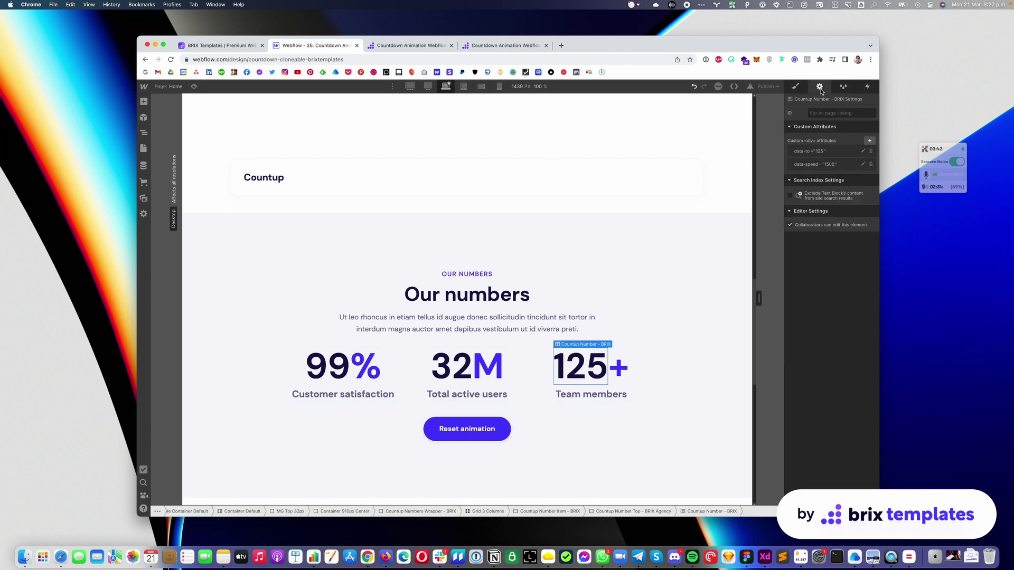